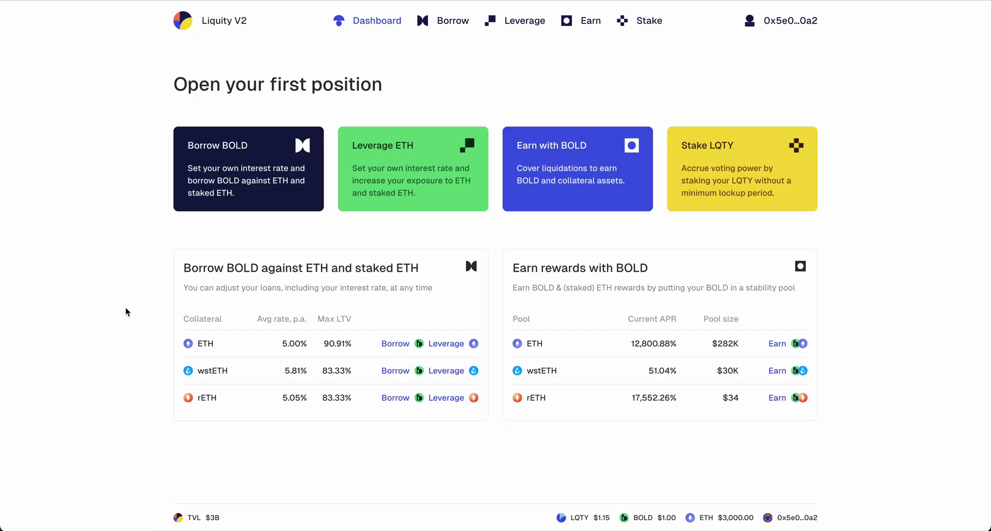
- Start a new BOLD loan with wstETH as the collateral asset and a collateral amount of 10
left_click(261, 140)
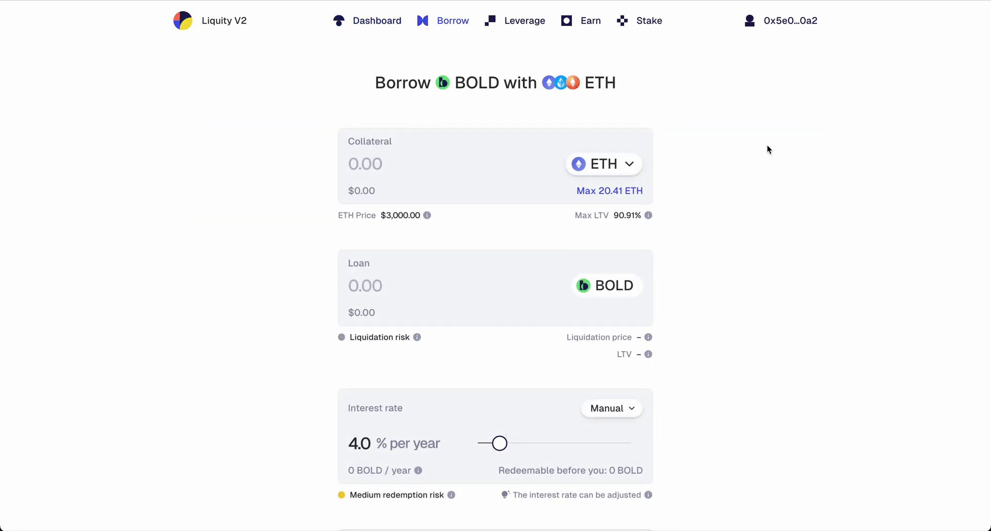
left_click(629, 163)
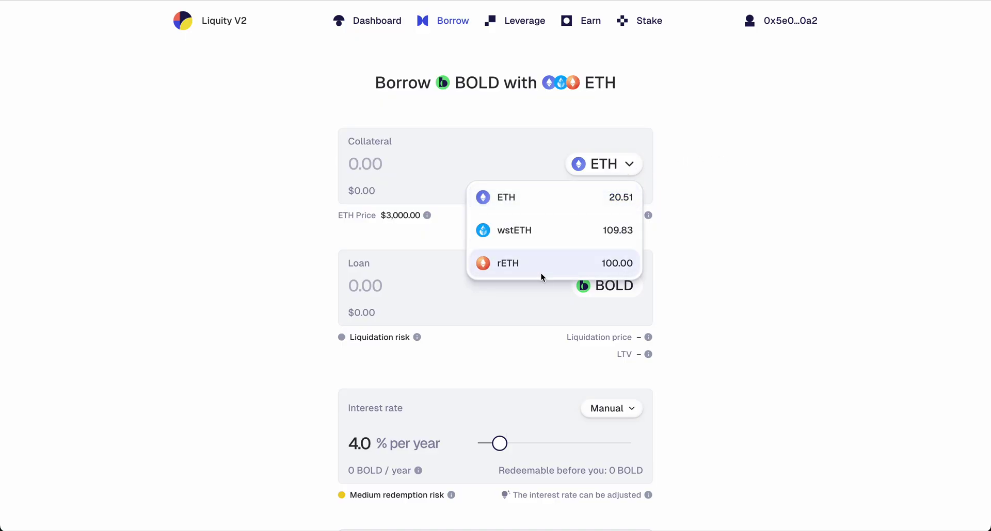
left_click(539, 230)
left_click(355, 163)
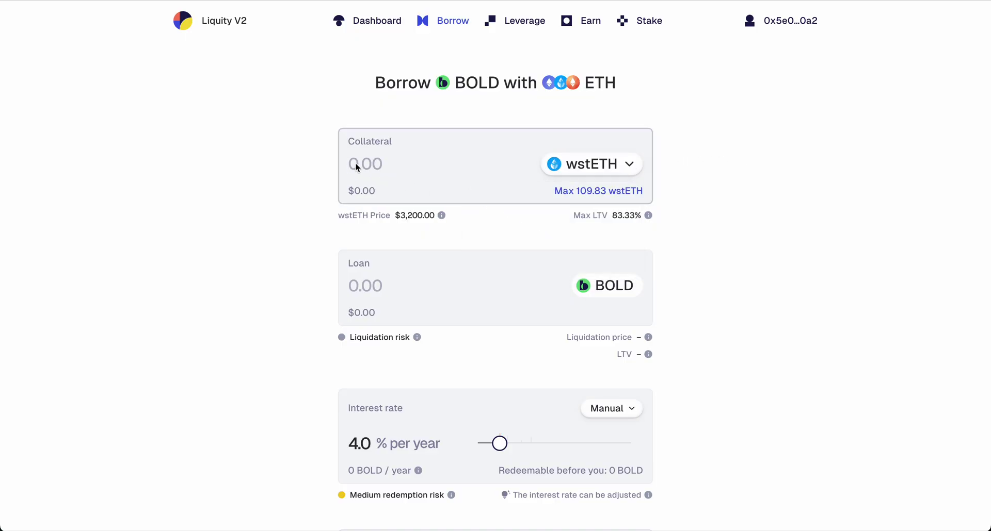
type("10")
left_click(265, 154)
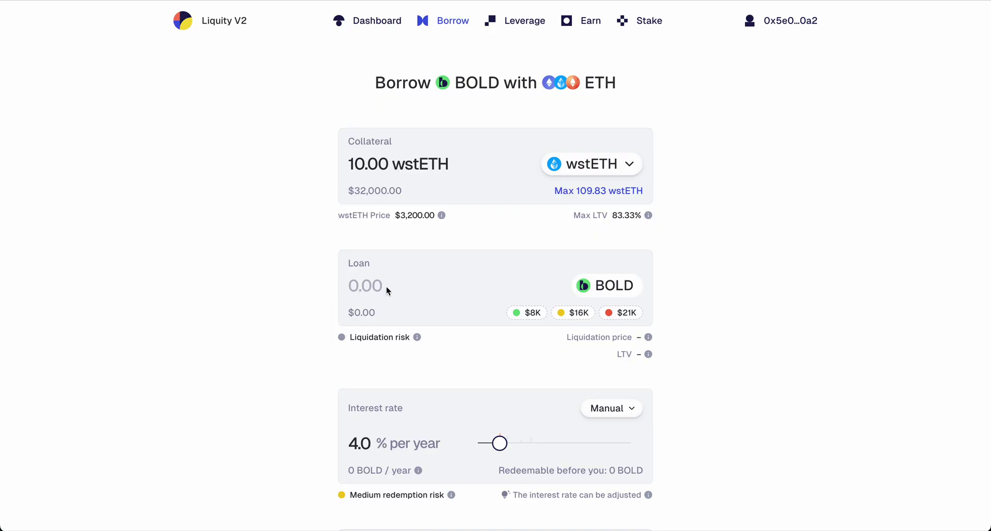
- Try the suggested loan amounts of $8K, $16K and $21K one after another
left_click(525, 315)
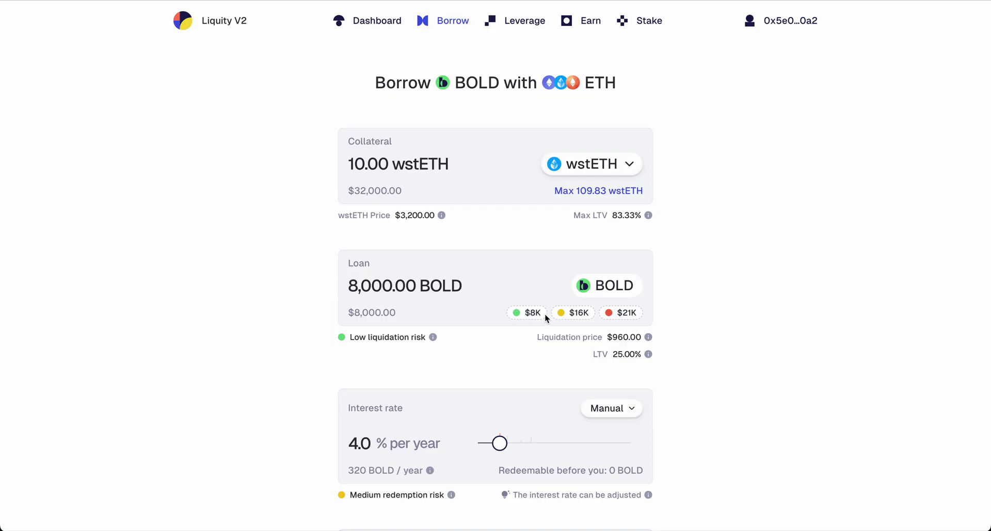
left_click(572, 314)
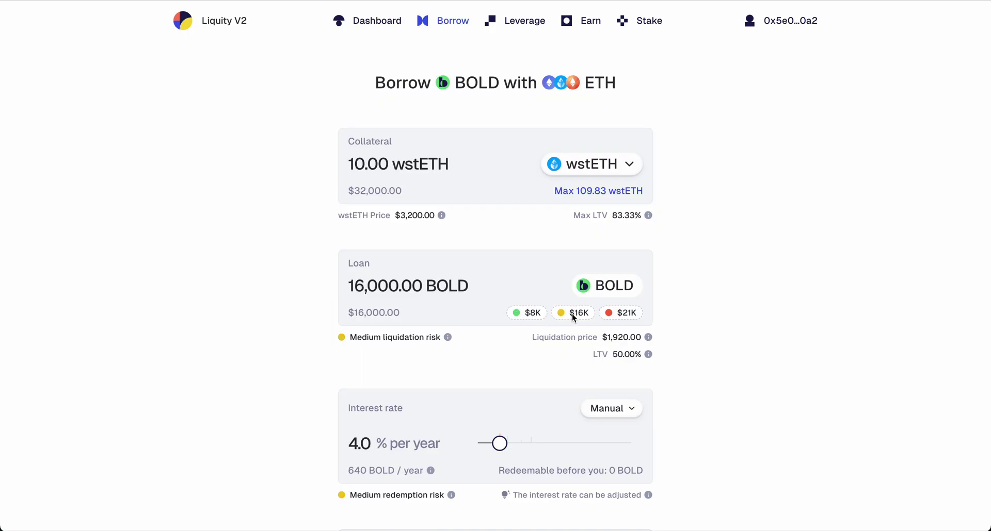
left_click(624, 312)
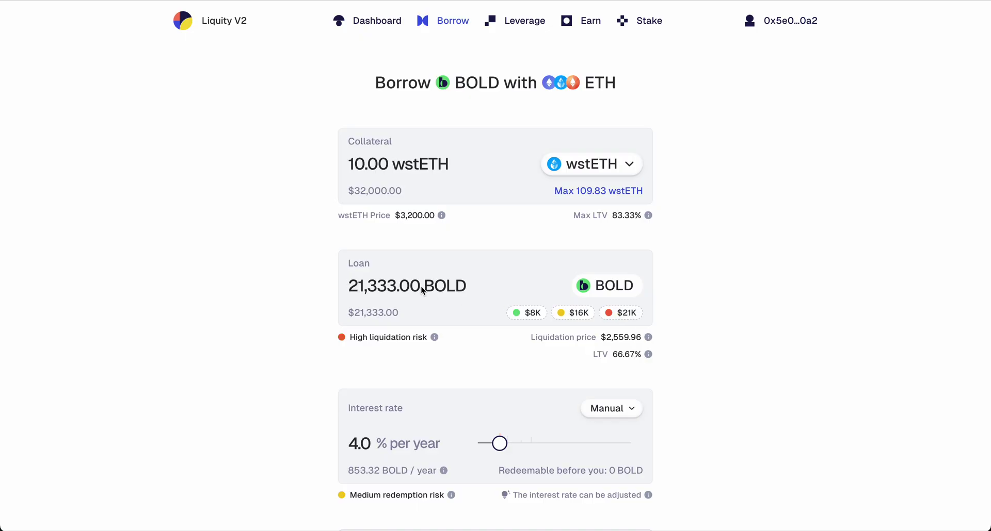
- Set the loan amount to 20,000 BOLD
left_click(379, 287)
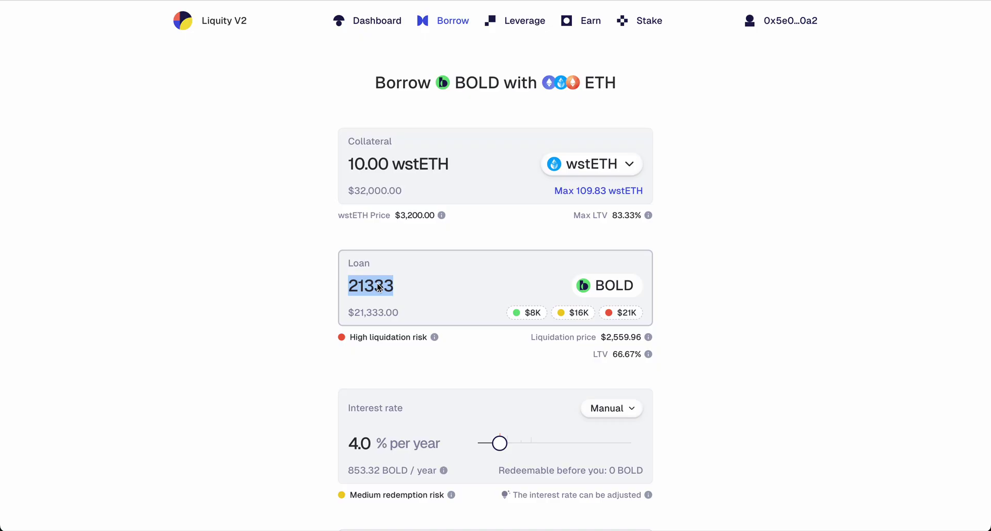
type("20000")
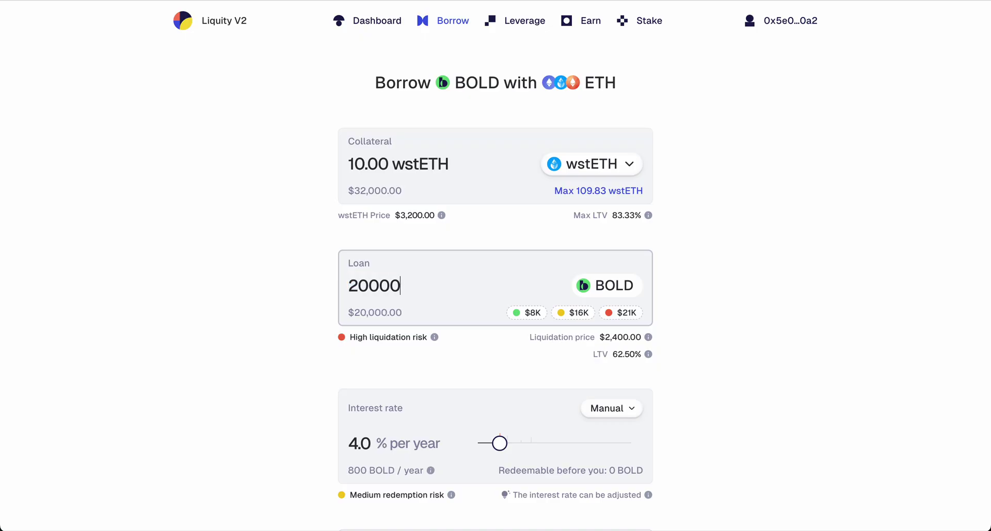
left_click(241, 298)
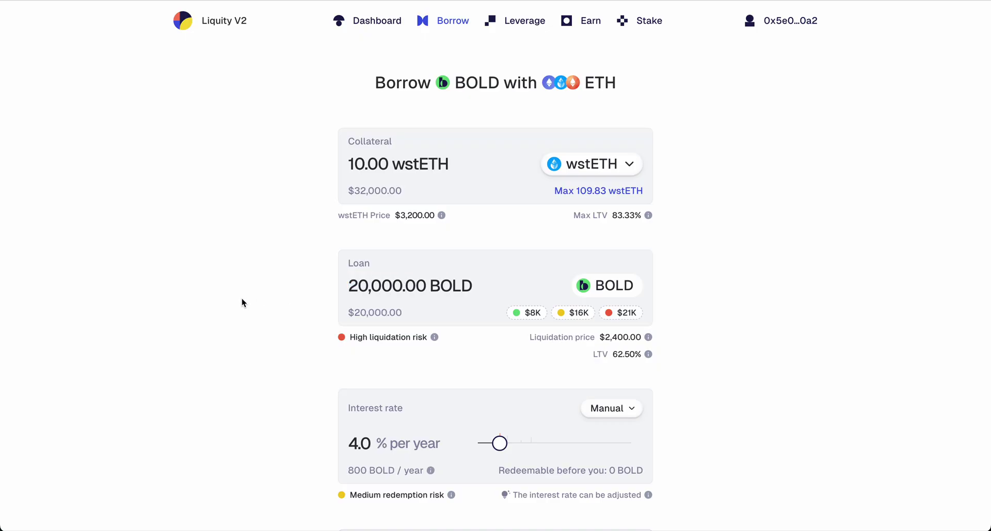
- Try several manual interest rates for the loan, including 4.1%, 3.6% and 0.5% per year
scroll(241, 299, "down", 5)
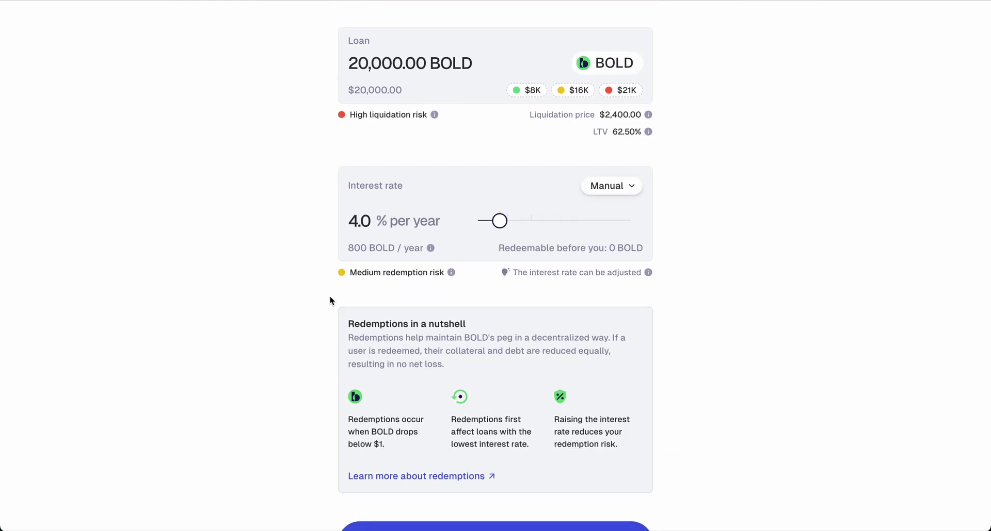
mouse_move(499, 221)
left_mouse_down()
mouse_move(525, 222)
mouse_move(502, 225)
left_mouse_up()
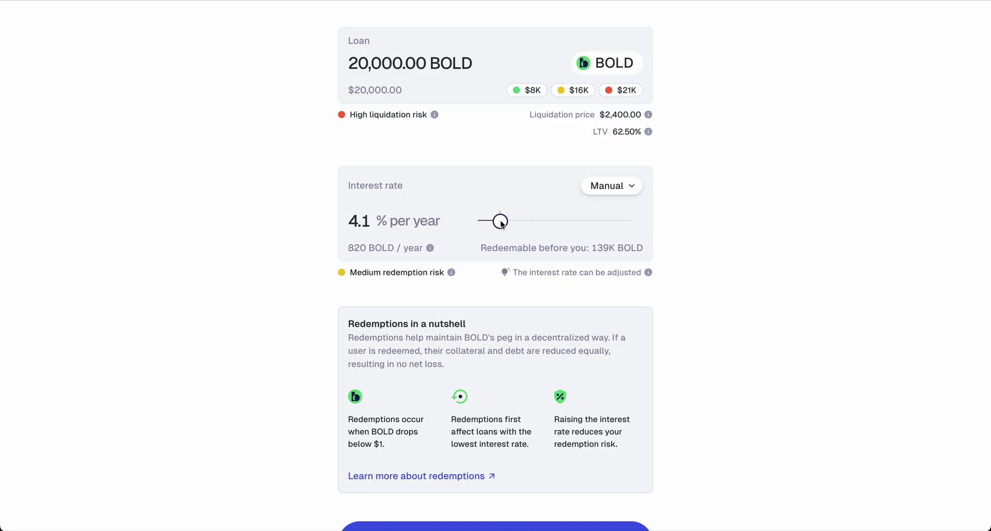
left_click_drag(501, 224, 501, 225)
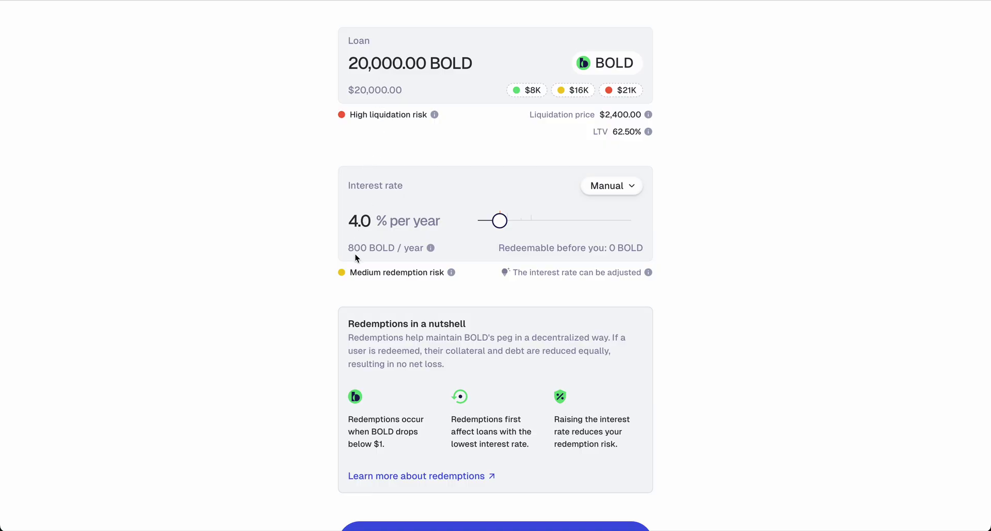
mouse_move(501, 224)
left_mouse_down()
mouse_move(481, 225)
mouse_move(524, 222)
mouse_move(502, 221)
left_mouse_up()
left_click(498, 221)
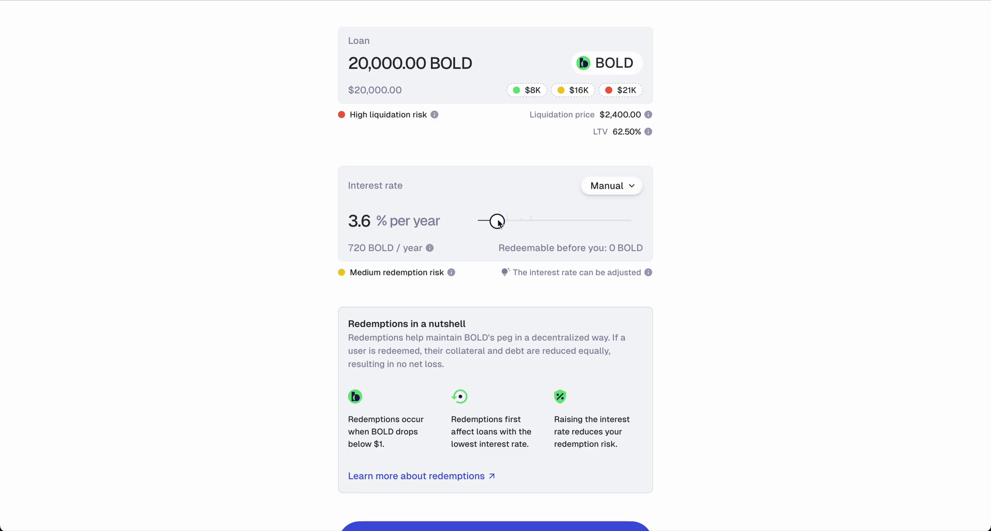
left_click_drag(498, 224, 473, 225)
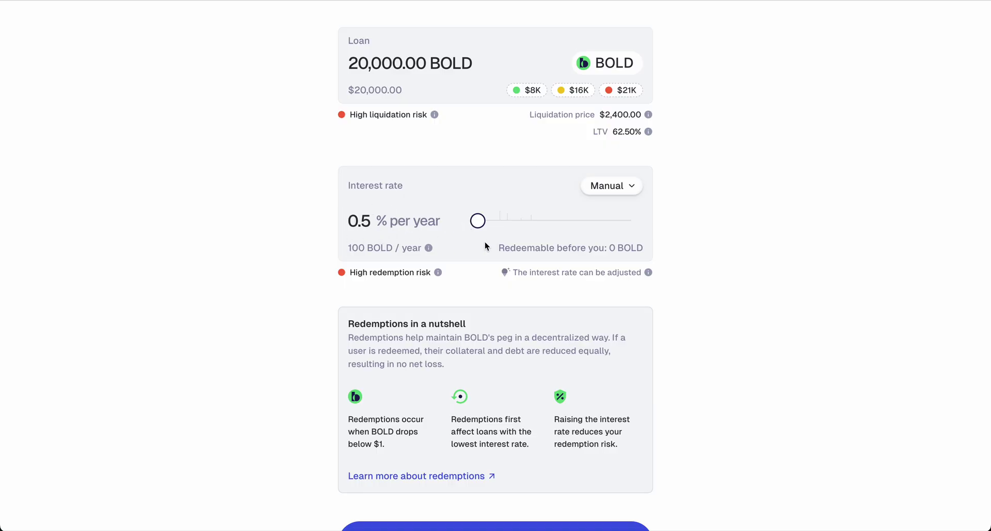
- Set the loan's manual interest rate to 4.9% per year
left_click_drag(478, 221, 513, 221)
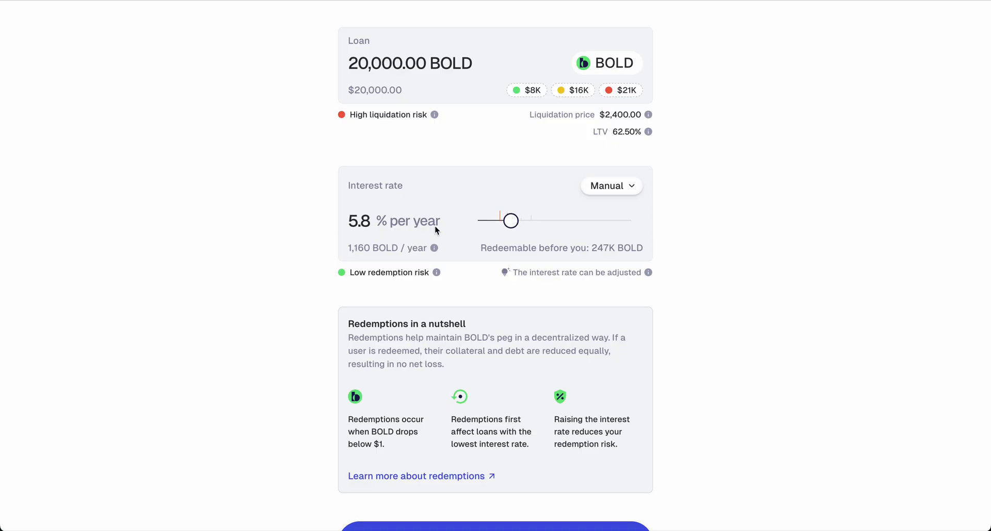
key("Left")
key("Left")
key("Left")
key("Left")
key("Left")
key("Left")
key("Left")
key("Left")
key("Left")
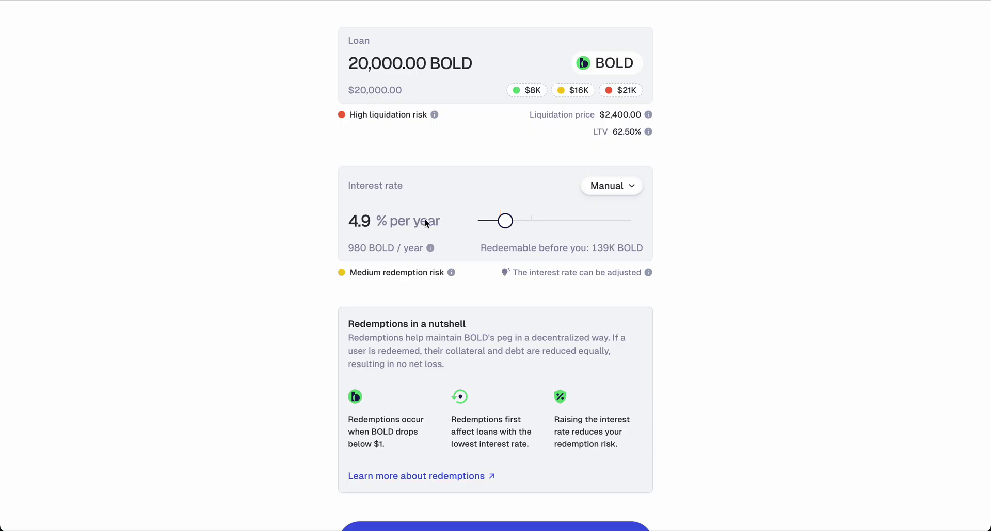
- Check the entered loan terms and continue to the transaction summary
scroll(308, 219, "down", 3)
scroll(308, 219, "up", 8)
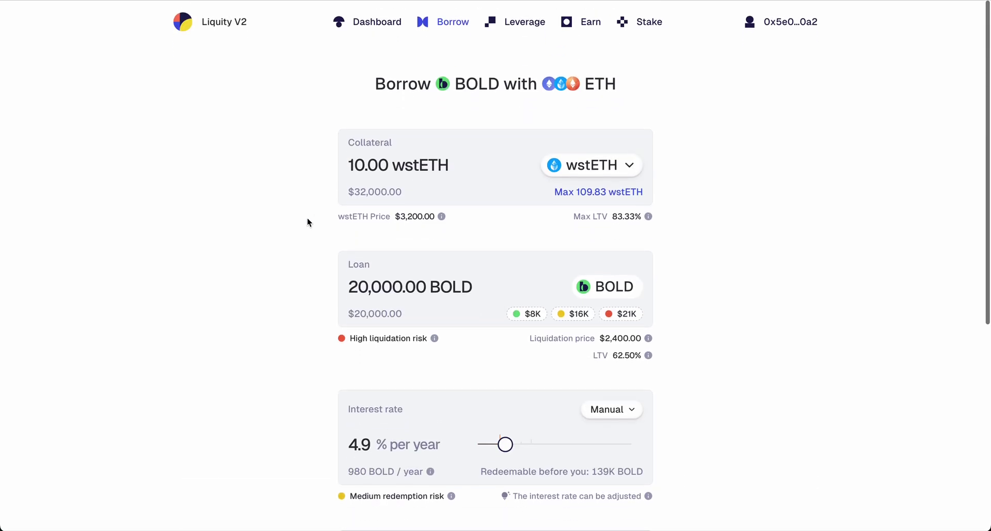
scroll(307, 219, "down", 4)
scroll(308, 222, "down", 3)
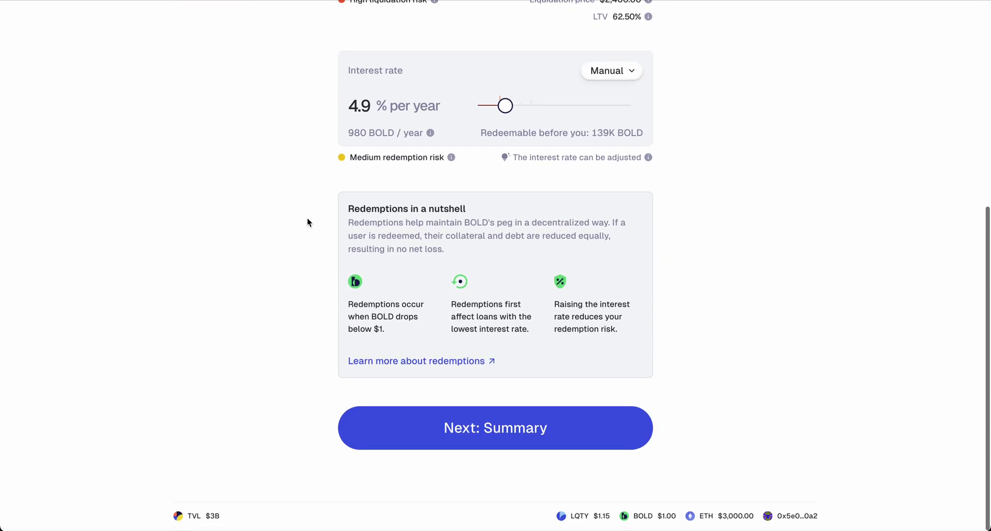
left_click(473, 427)
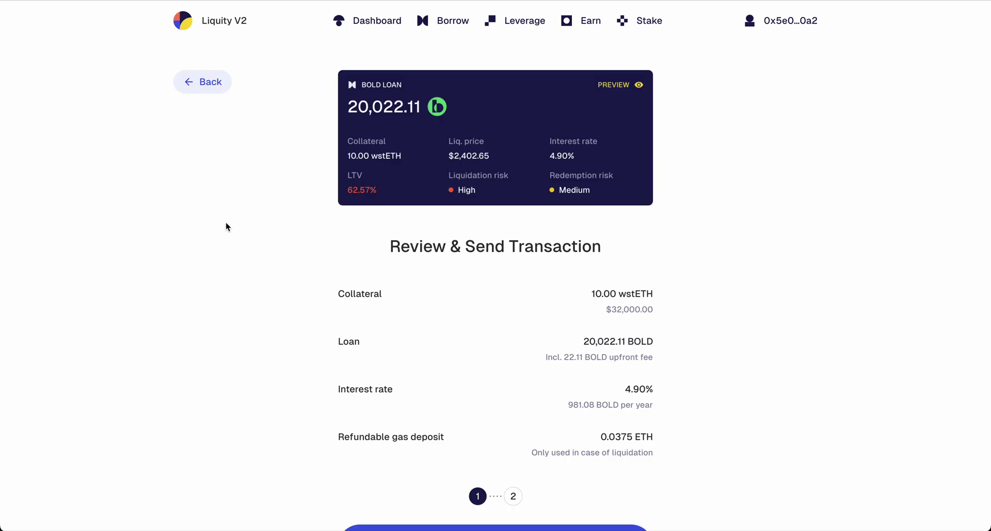
- Review the loan transaction, approve the wstETH spending, and sign and confirm the approval in the wallet
scroll(225, 227, "down", 1)
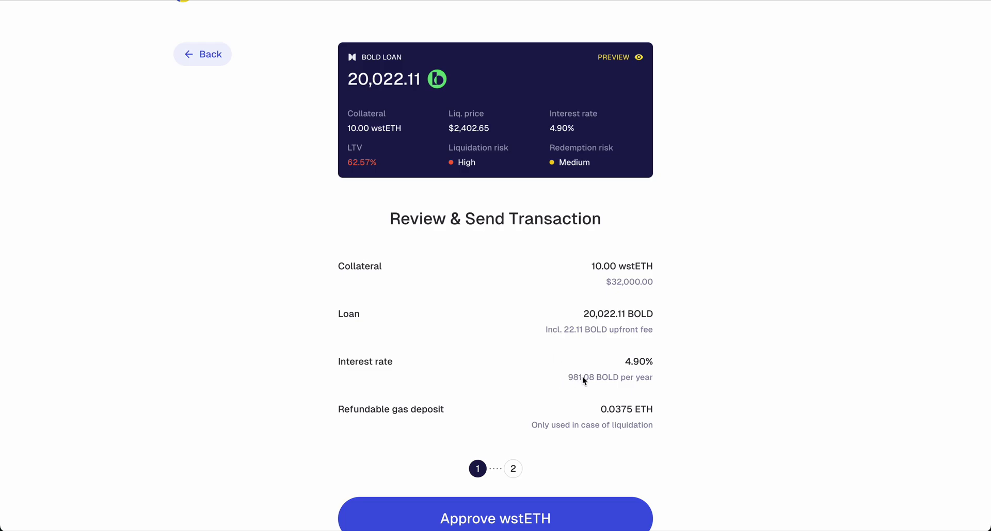
mouse_move(581, 377)
scroll(483, 360, "down", 2)
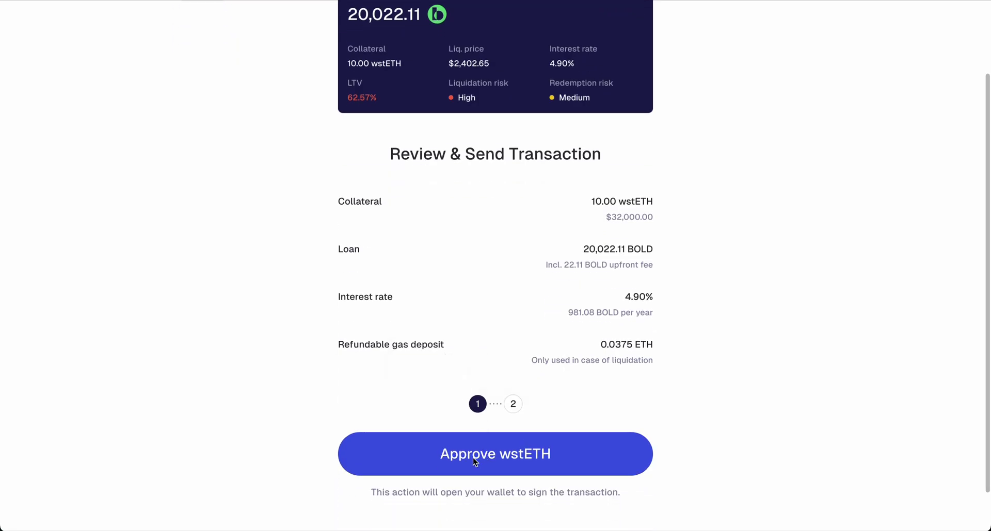
left_click(514, 460)
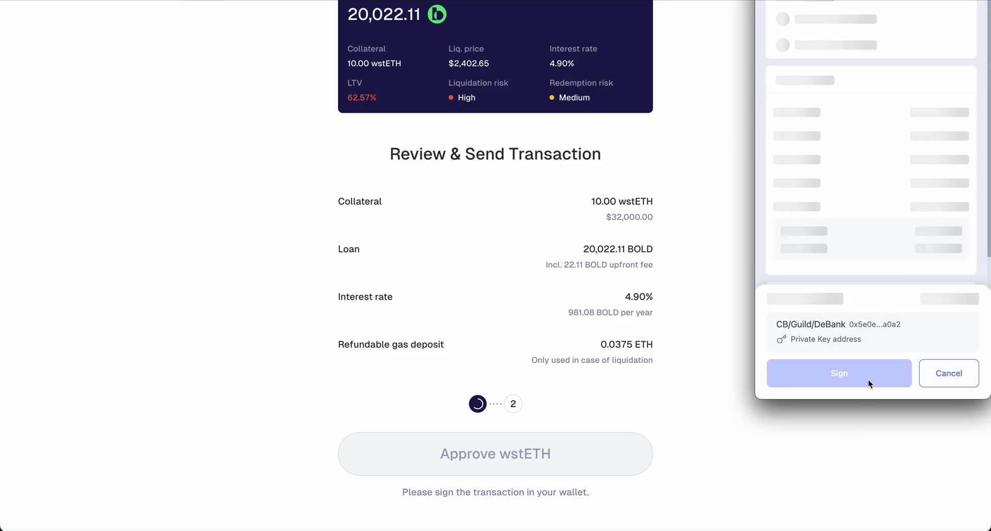
left_click(856, 378)
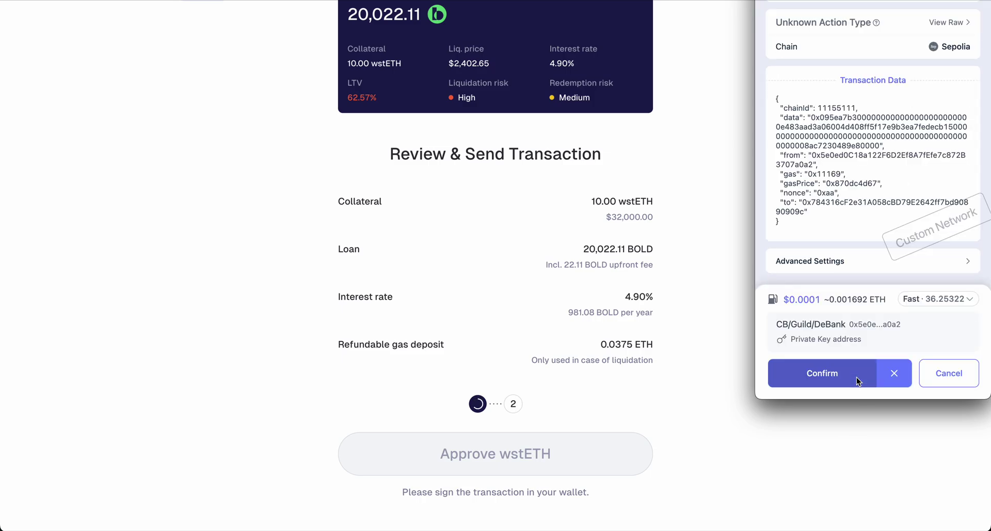
left_click(856, 378)
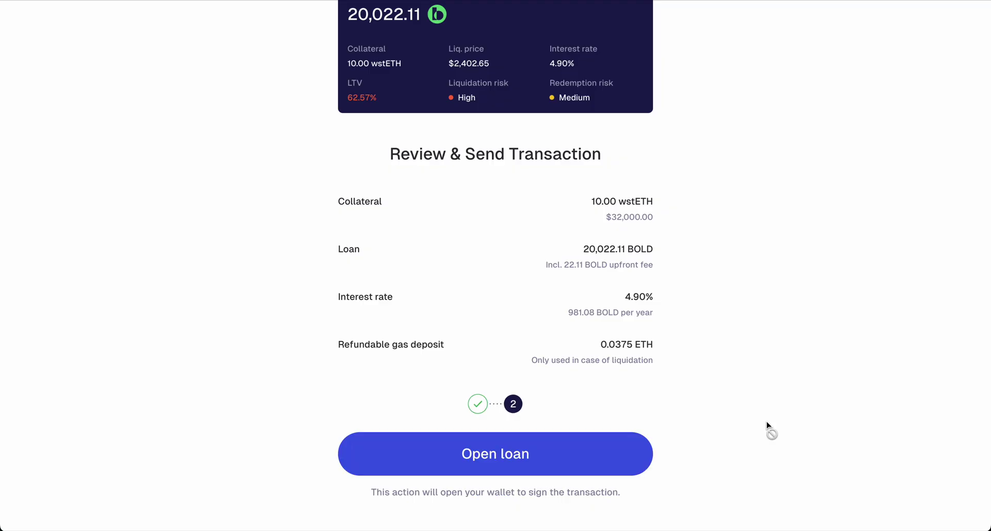
- Open the wstETH loan, sign and confirm its transaction in the wallet, and return to the dashboard
left_click(544, 448)
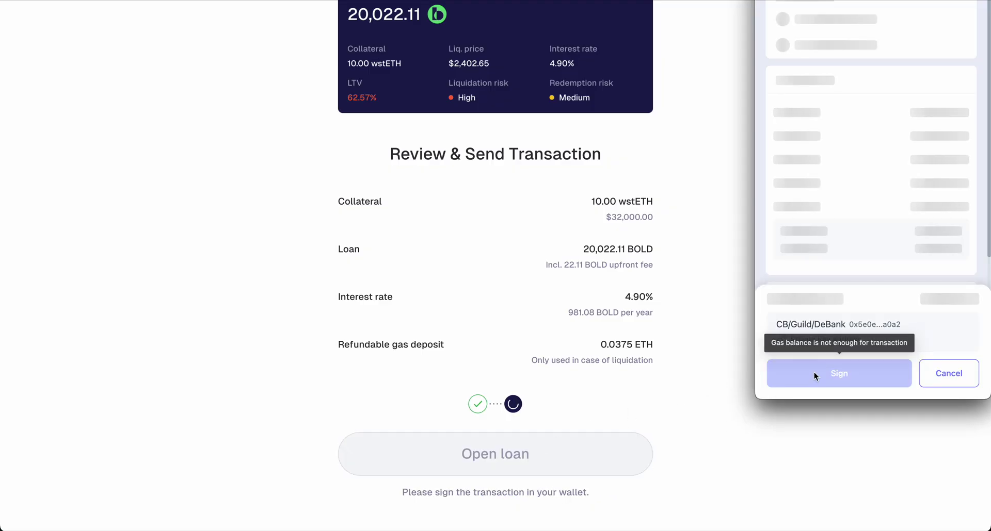
left_click(815, 374)
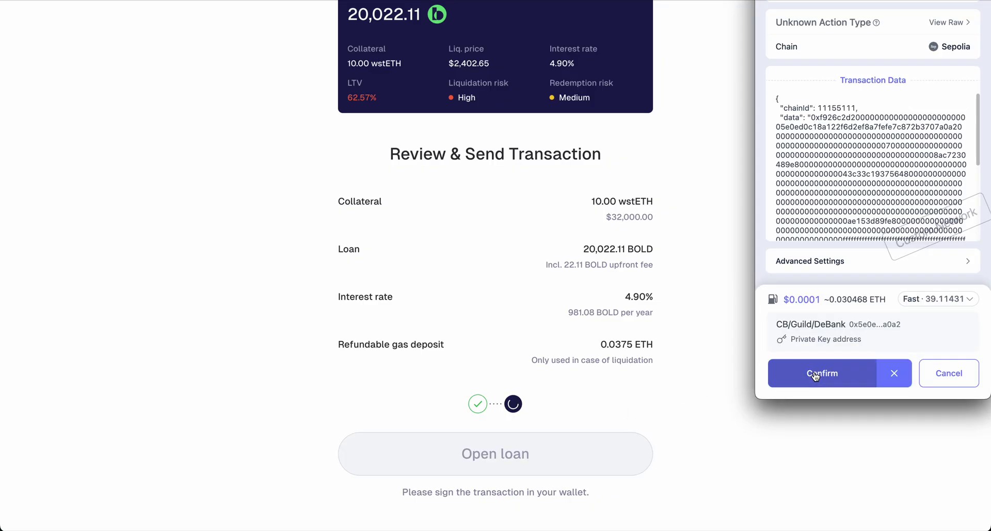
left_click(815, 372)
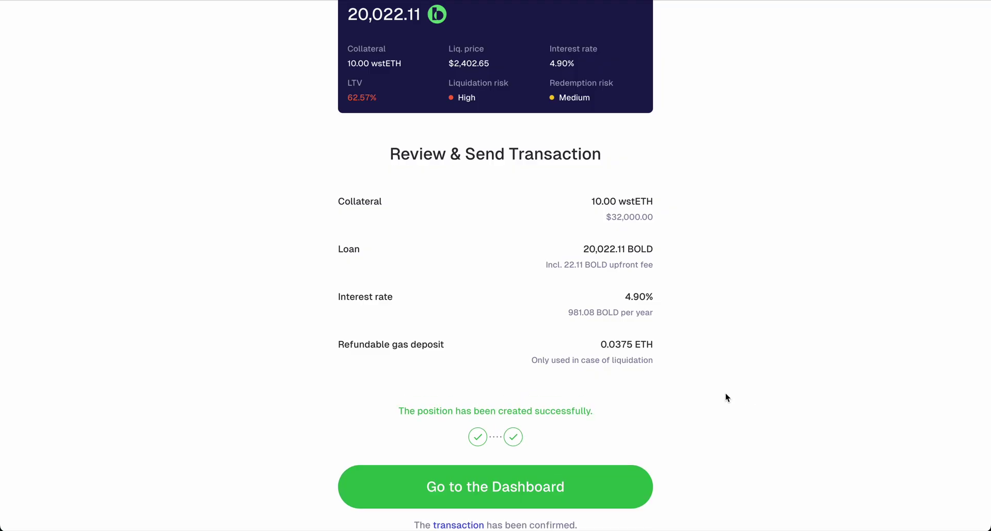
left_click(514, 487)
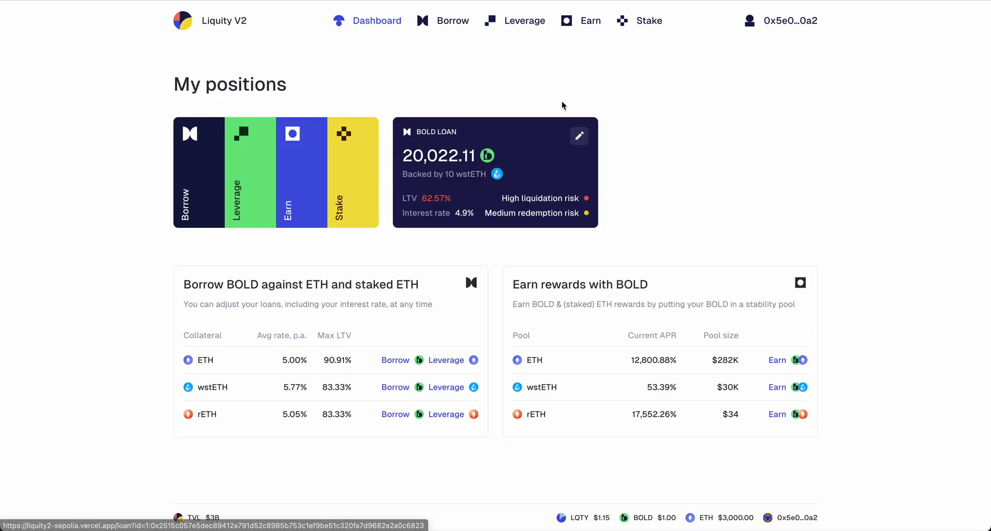
- Start another BOLD loan with rETH as the collateral asset and a collateral amount of 5
left_click(197, 164)
left_click(629, 167)
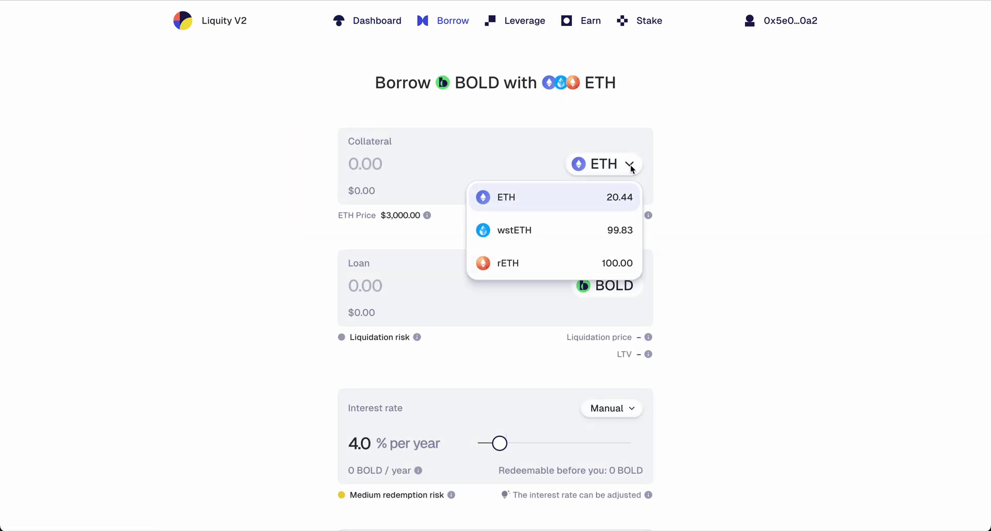
left_click(537, 263)
left_click(388, 167)
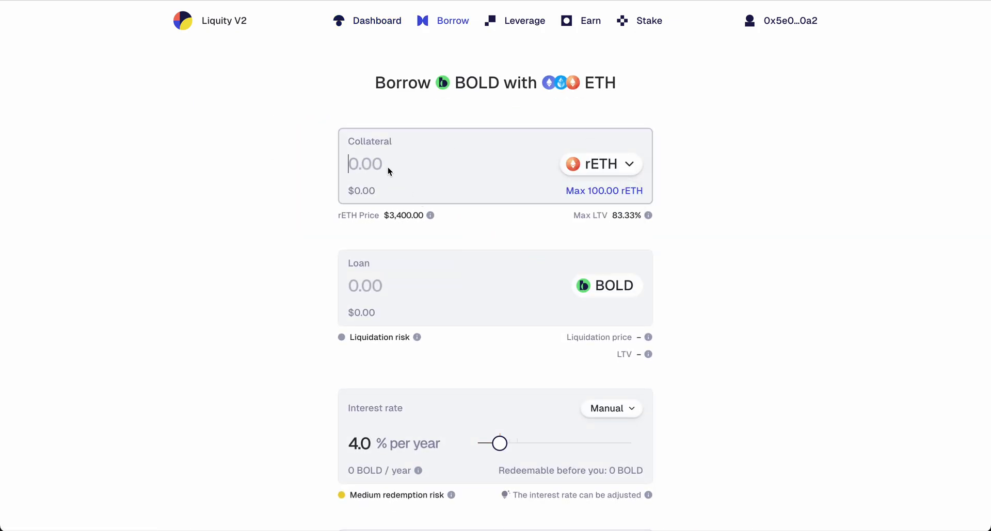
type("5")
- Choose the low-risk suggested loan amount of $4.3K and set the interest rate to 8% per year
left_click(368, 285)
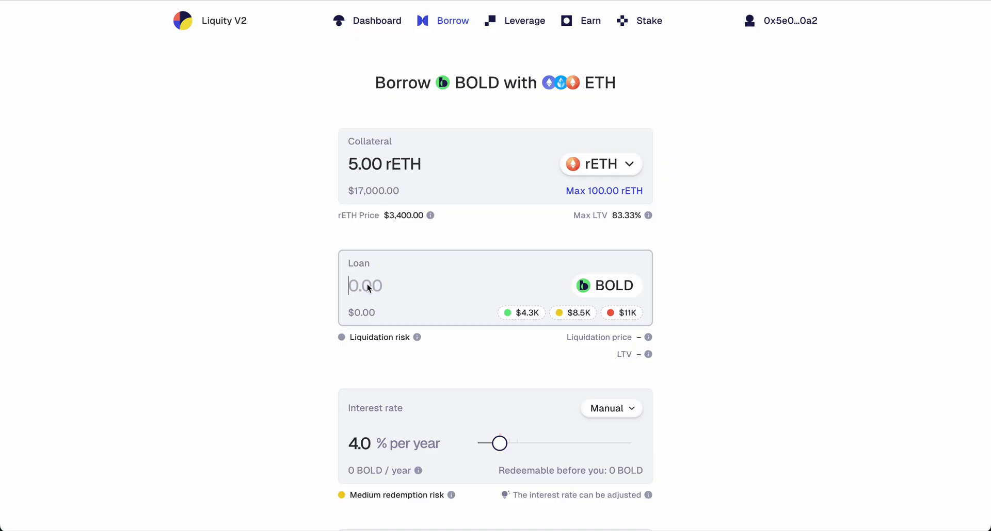
left_click(520, 313)
left_click_drag(501, 458, 523, 458)
- Review the rETH loan transaction, approve the rETH spending, and sign and confirm the approval in the wallet
scroll(430, 413, "down", 5)
left_click(479, 505)
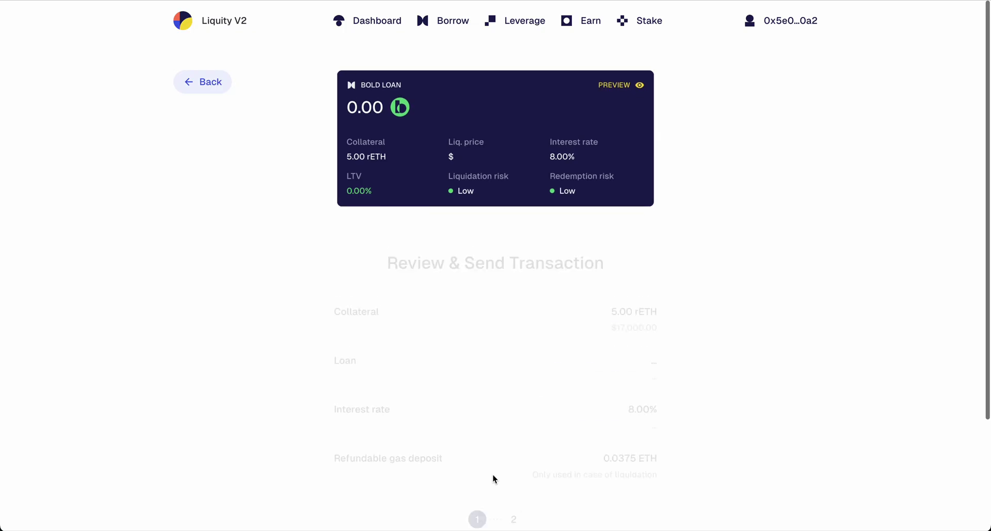
scroll(550, 351, "down", 3)
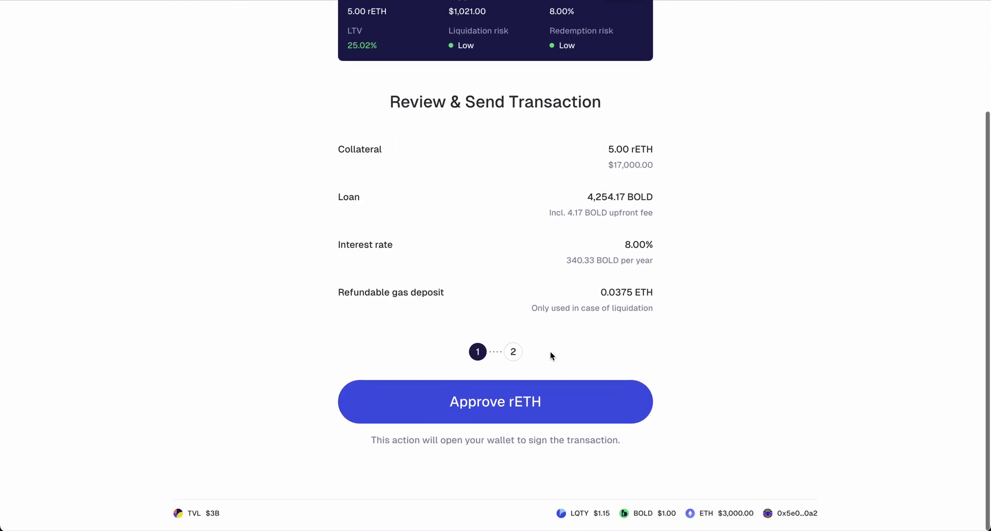
left_click(504, 402)
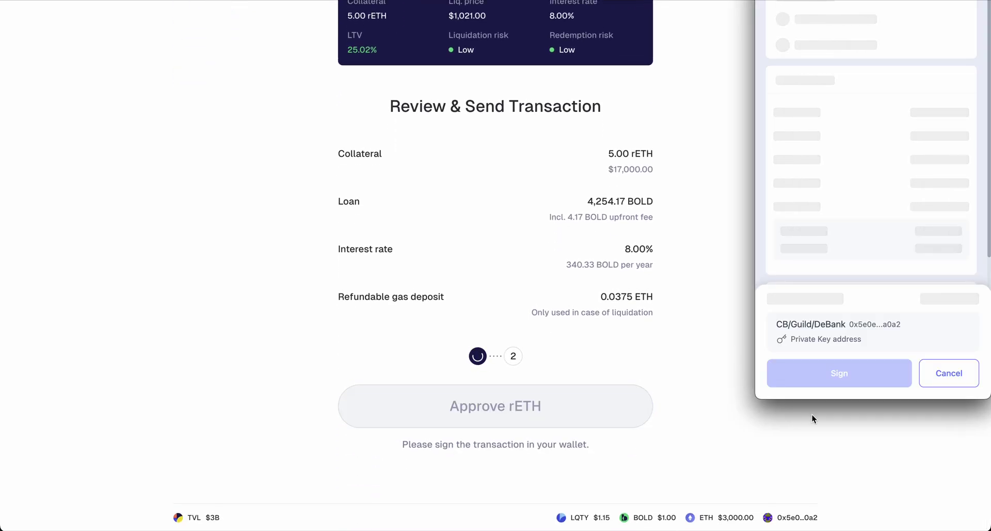
left_click(844, 374)
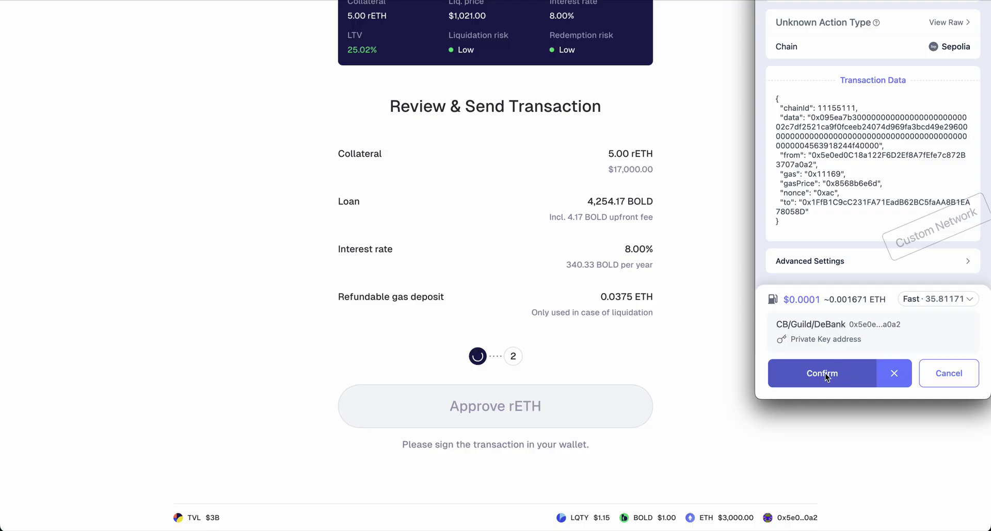
left_click(845, 374)
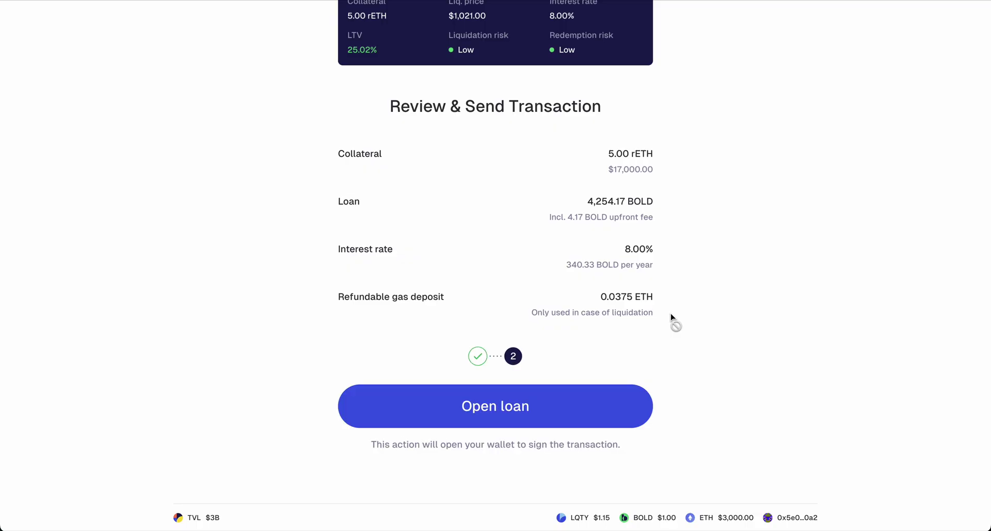
- Open the rETH loan, sign and confirm its transaction in the wallet, and go back to the dashboard
left_click(522, 406)
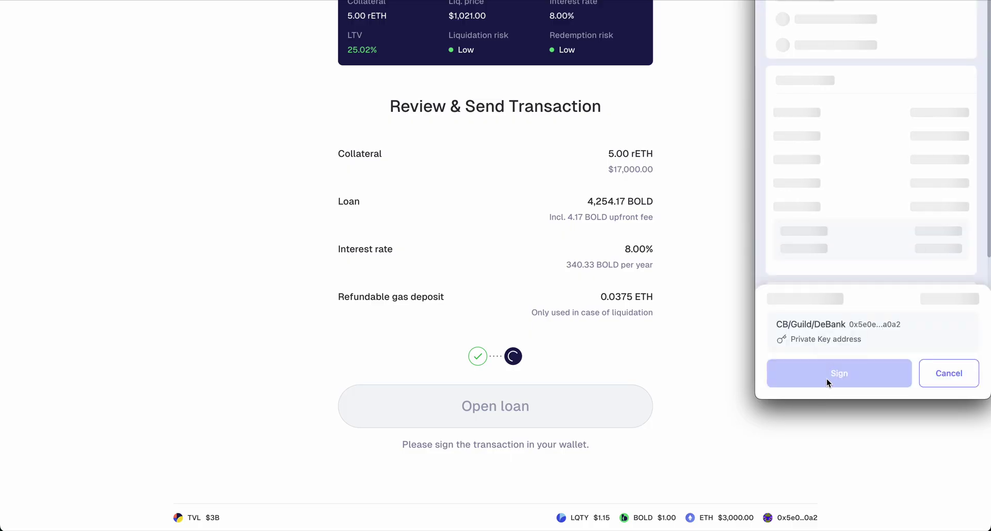
left_click(825, 383)
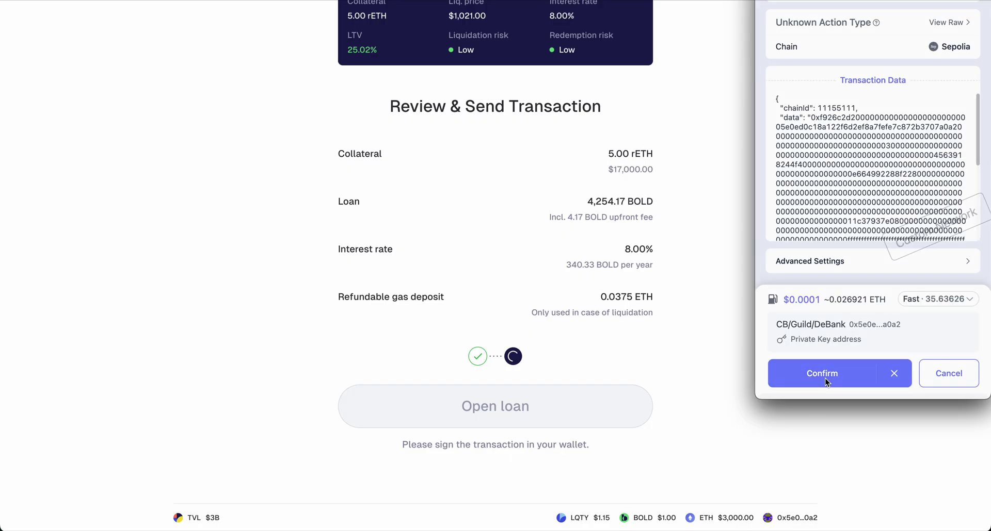
left_click(824, 379)
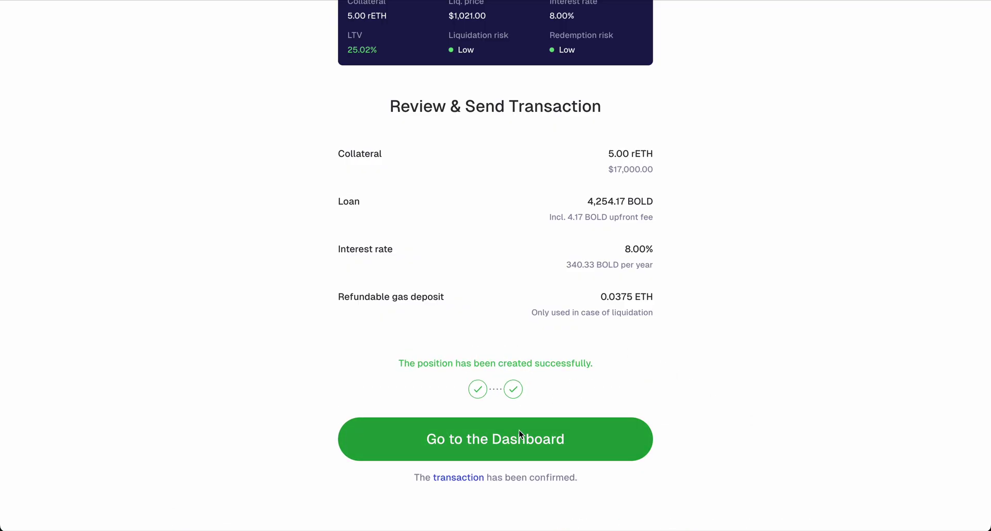
left_click(518, 434)
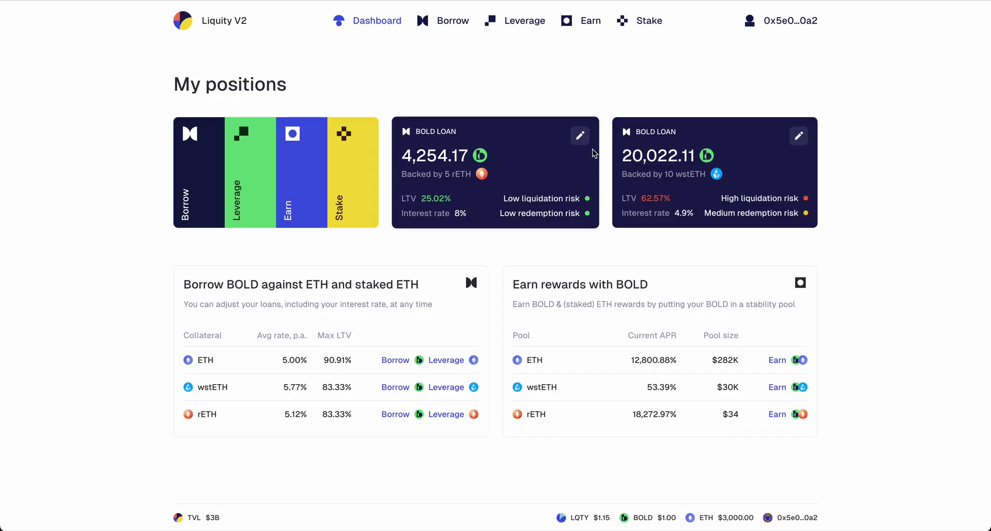
- Open the rETH-backed loan for editing and compare the deposit and withdraw options for its collateral
left_click(580, 138)
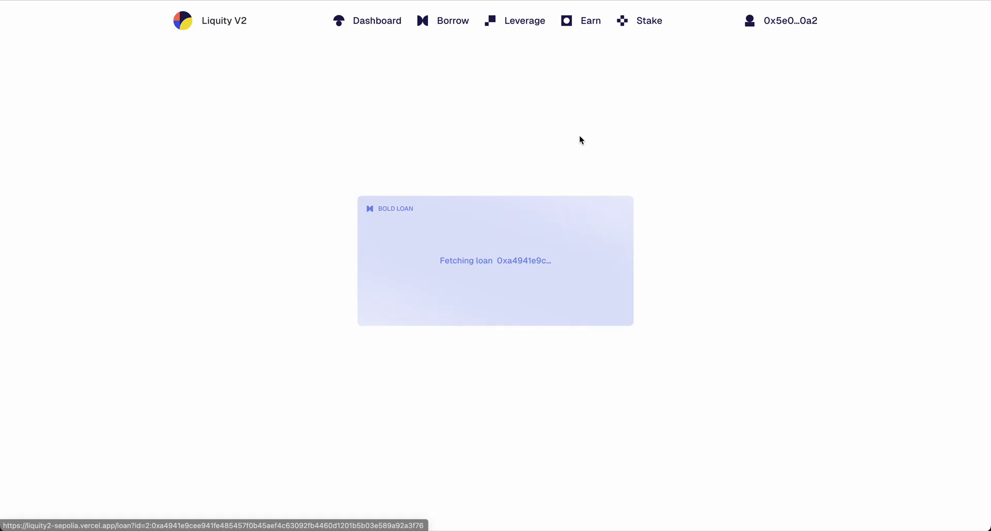
scroll(282, 199, "down", 3)
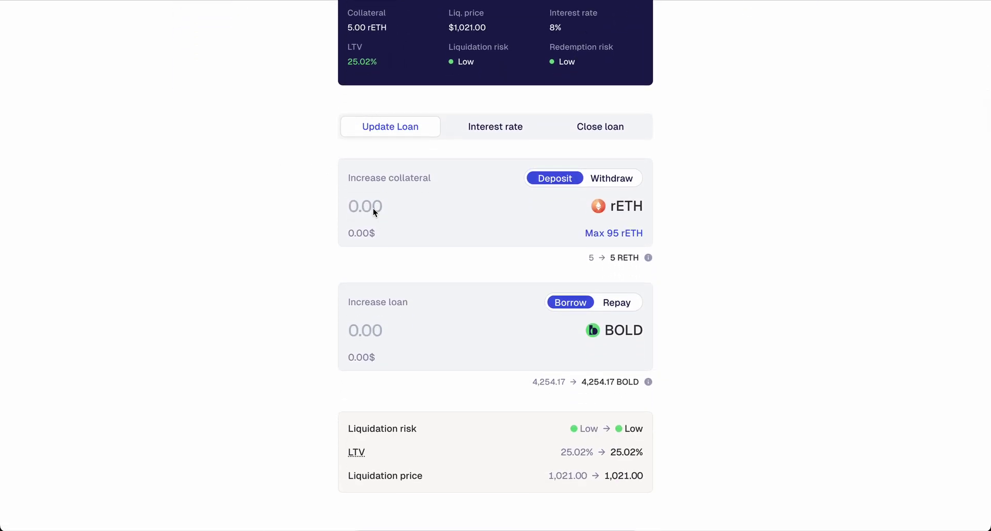
left_click(372, 207)
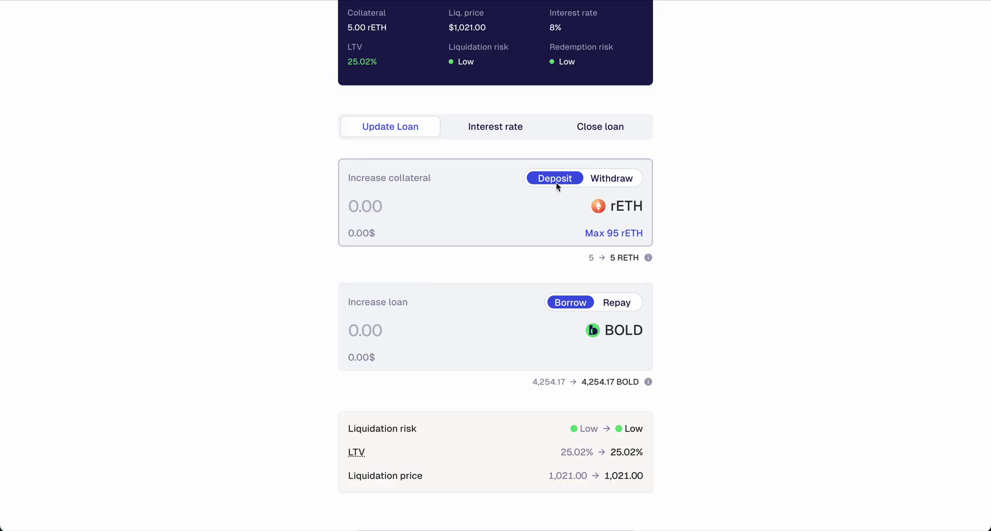
left_click(594, 182)
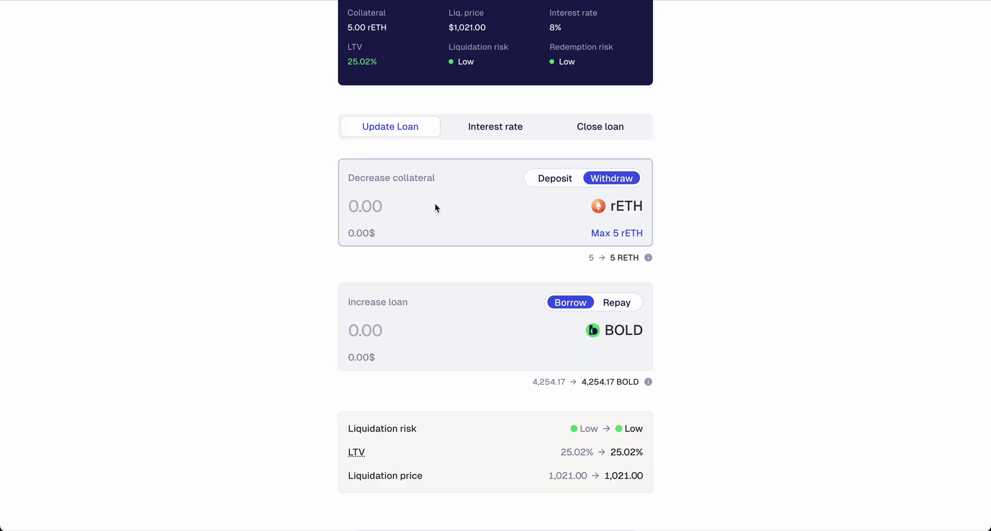
left_click(549, 178)
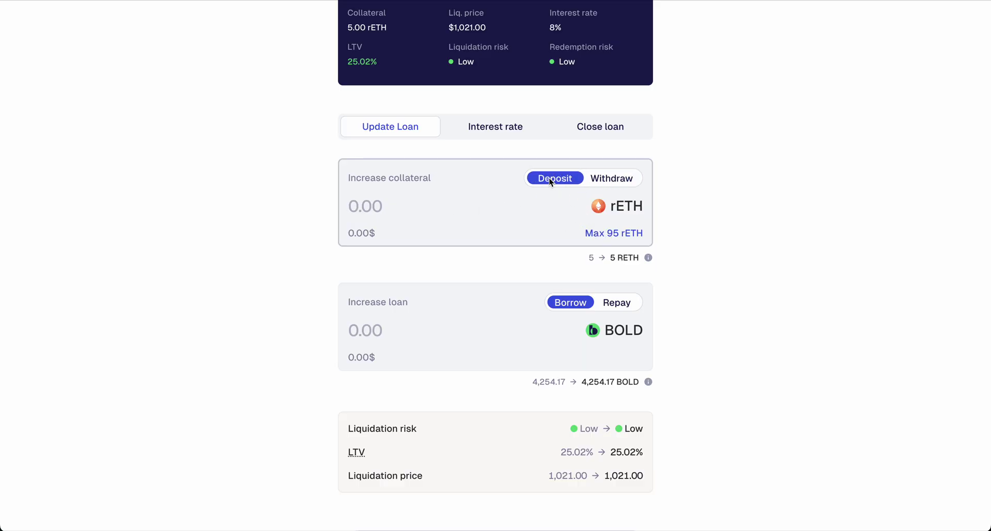
left_click(613, 179)
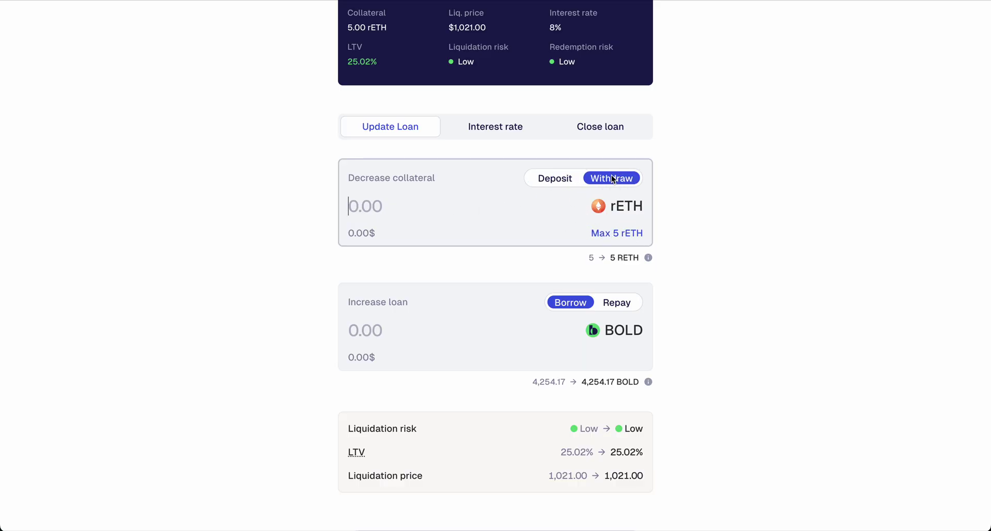
left_click(559, 181)
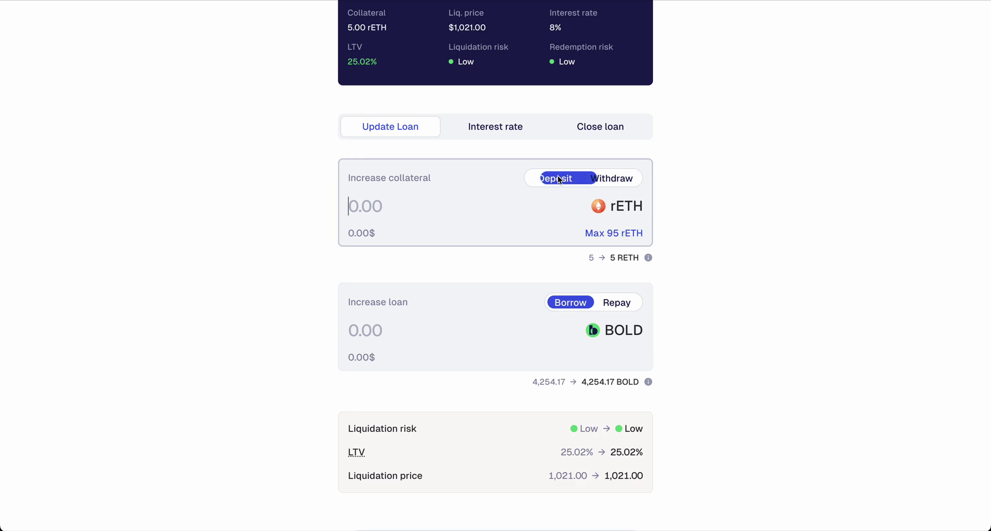
- Preview borrowing an additional 300 BOLD on the rETH loan and clear the amount
left_click(371, 332)
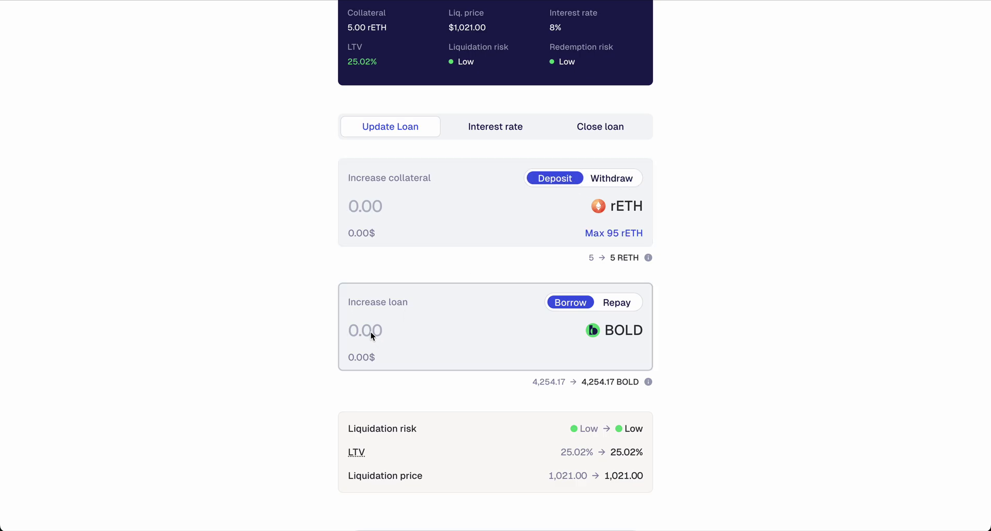
type("300")
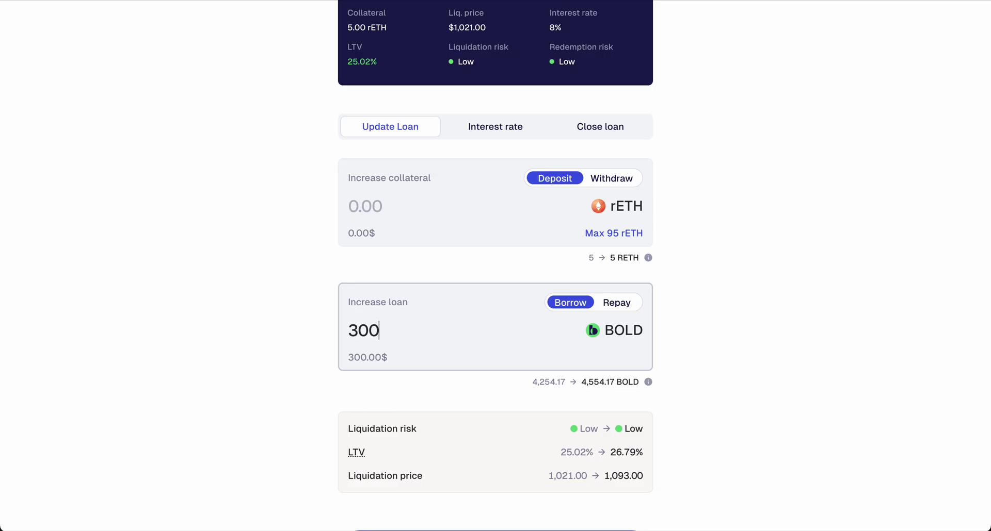
key("BackSpace")
key("BackSpace")
key("BackSpace")
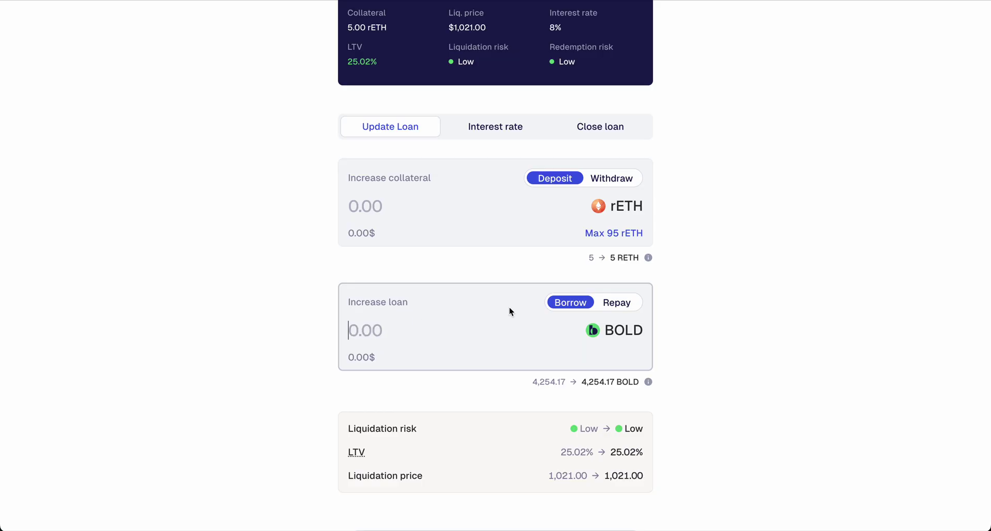
- Switch the loan adjustment to repayment, preview repaying 100 BOLD, and clear the amount
left_click(616, 303)
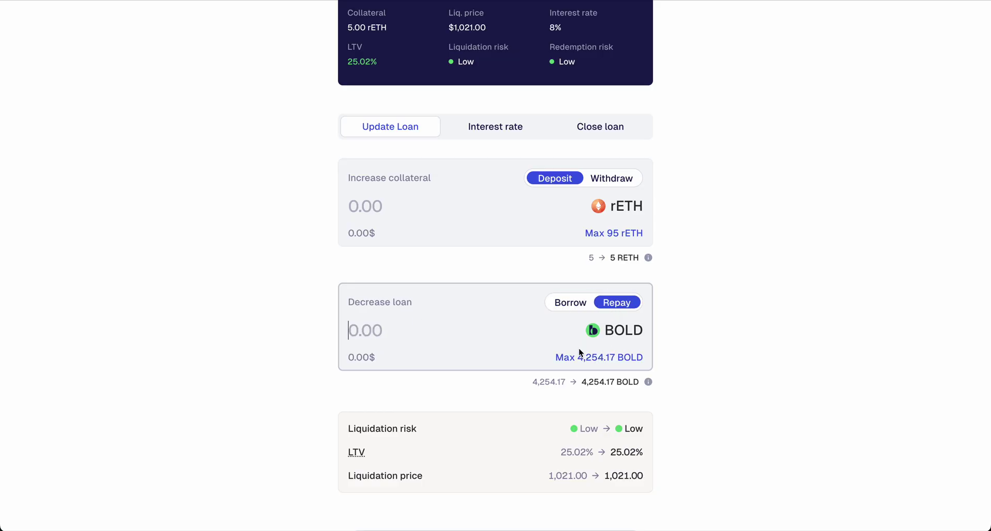
type("100")
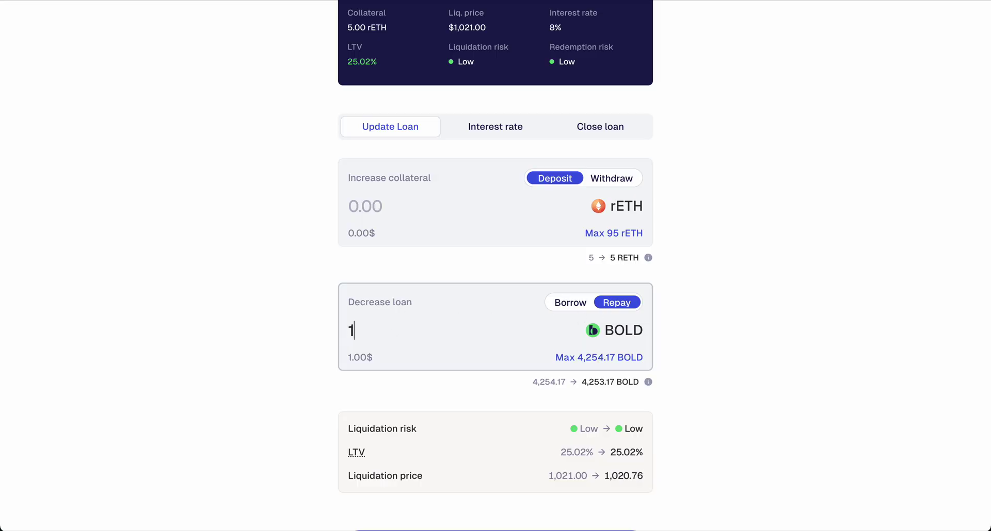
key("BackSpace")
key("BackSpace")
key("BackSpace")
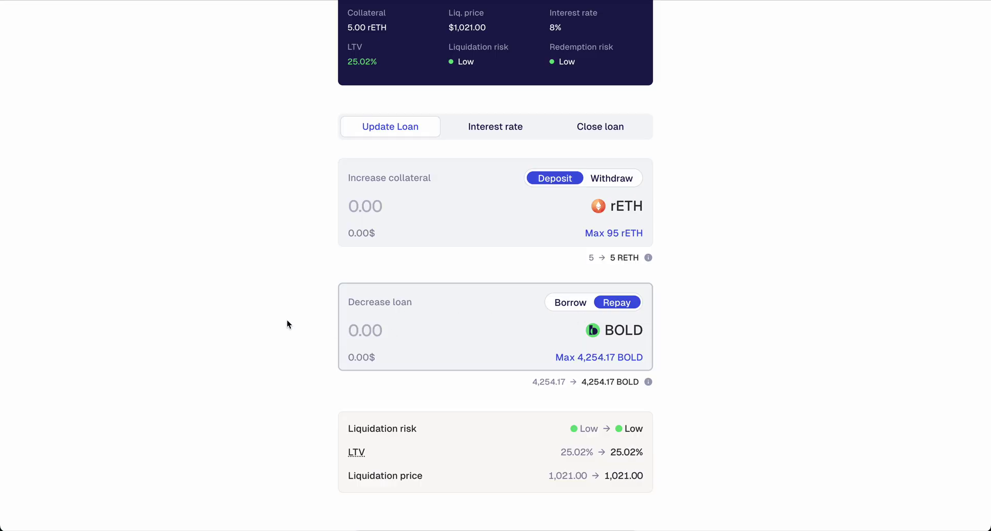
left_click(221, 315)
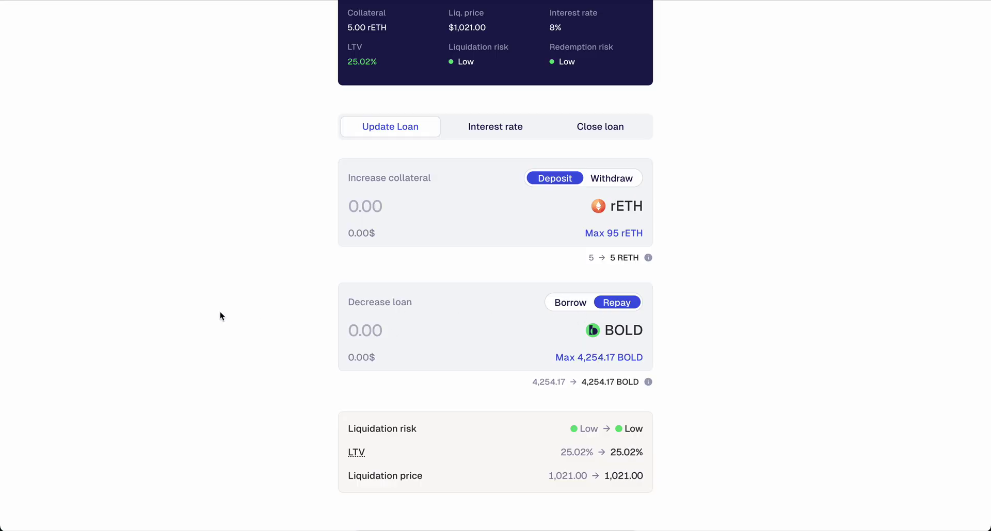
- Preview changing the rETH loan's interest rate to 9.1% per year without updating the position
left_click(488, 128)
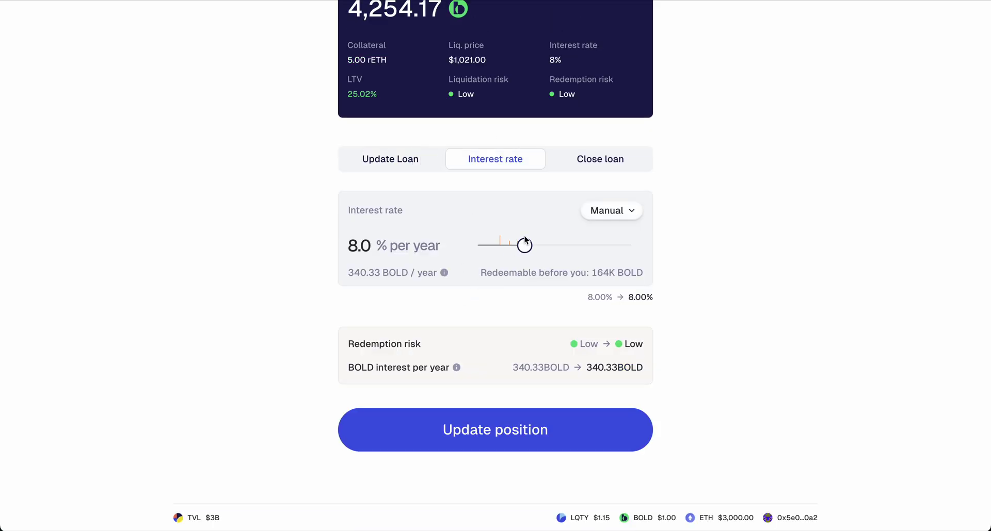
mouse_move(526, 248)
left_mouse_down()
mouse_move(515, 247)
mouse_move(533, 250)
left_mouse_up()
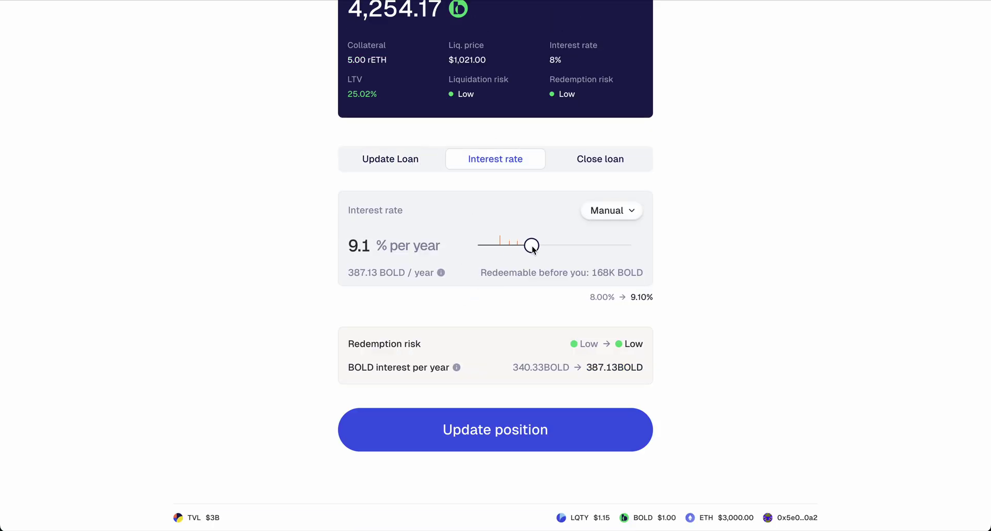
- Preview closing the loan with repayment from its rETH collateral, and return to the dashboard without closing it
left_click(610, 162)
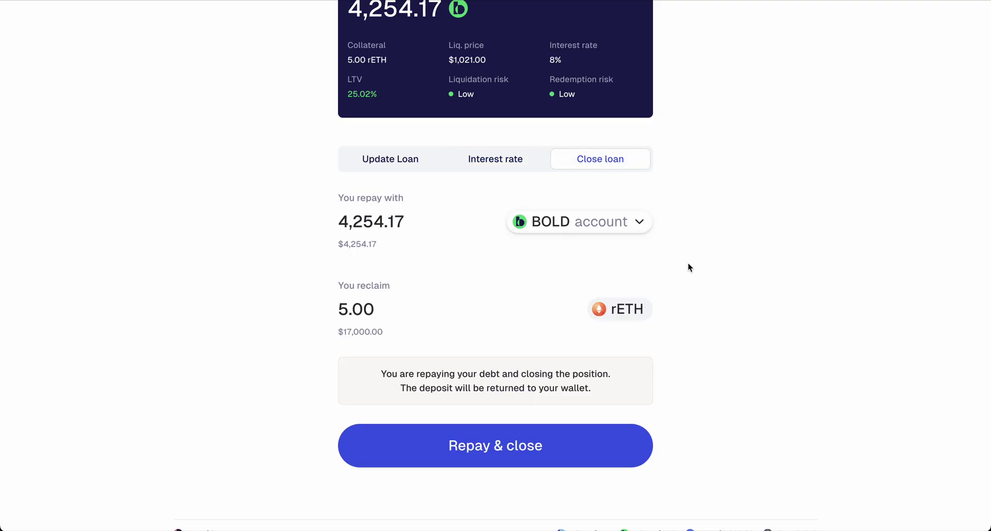
left_click(635, 225)
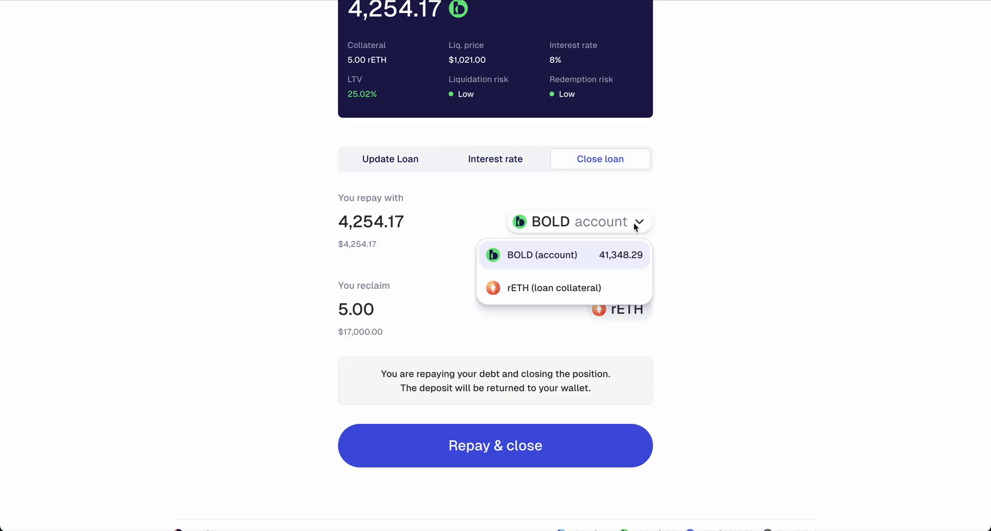
left_click(566, 292)
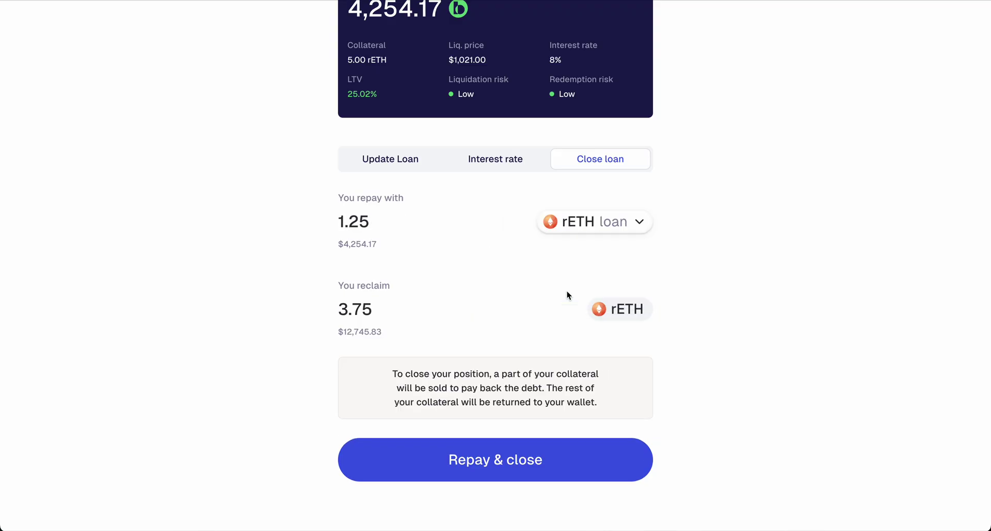
scroll(714, 267, "up", 3)
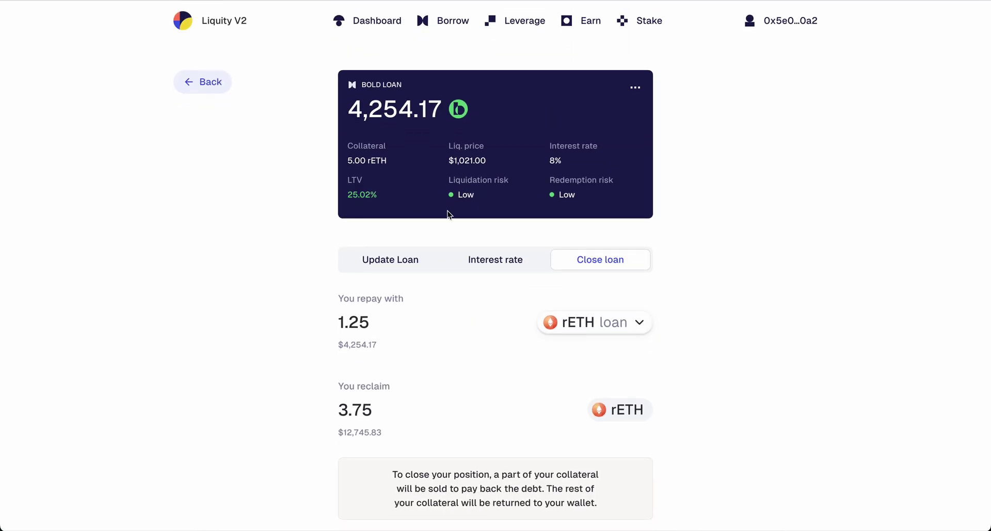
left_click(361, 21)
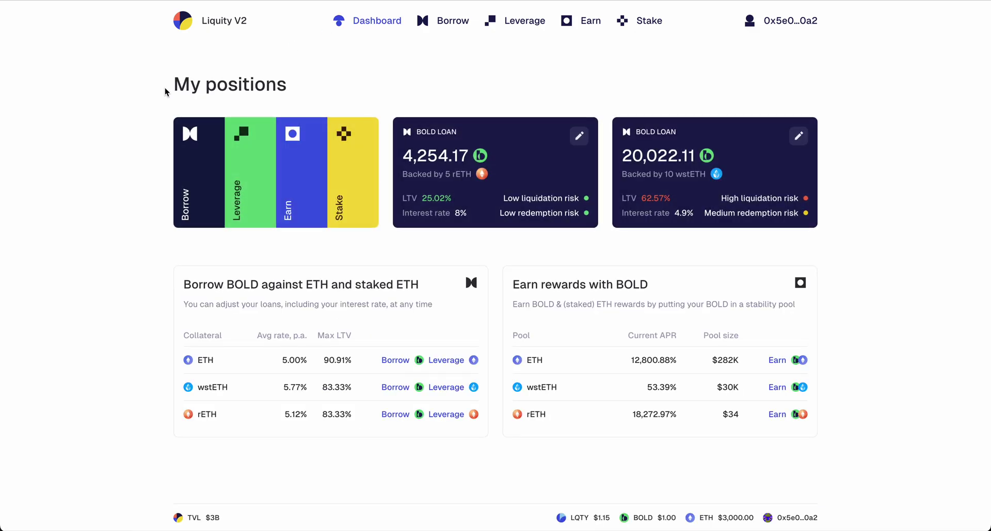